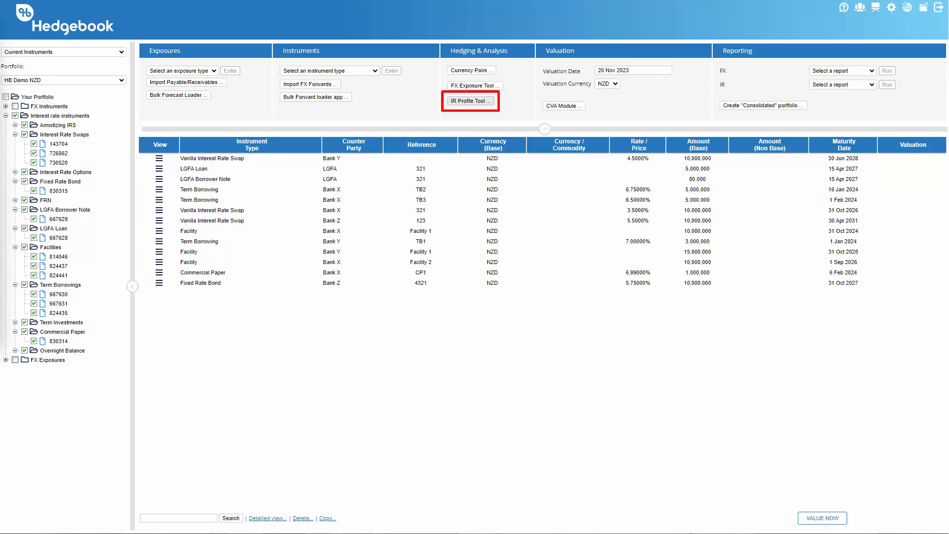
Launch the IR Profile Tool and load the existing HB Demo debt forecast
left_click(470, 101)
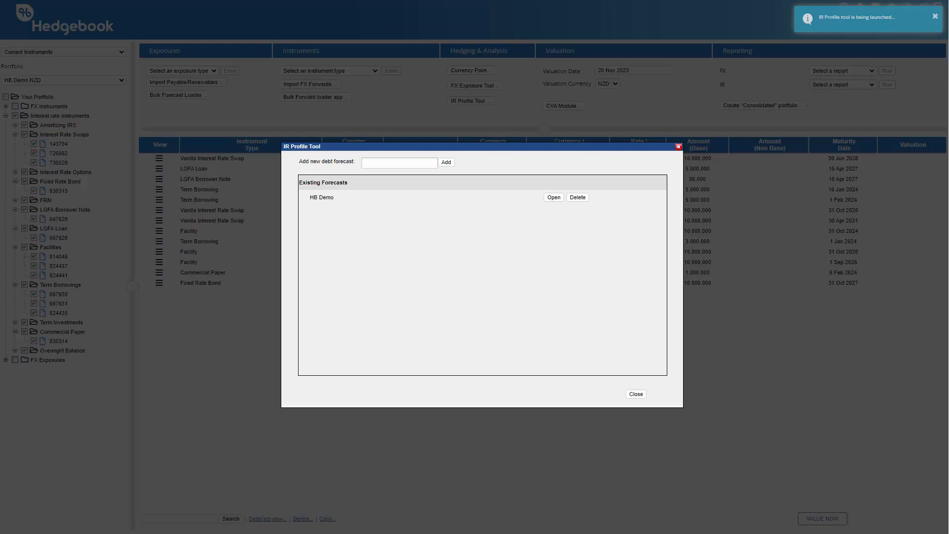
left_click(554, 197)
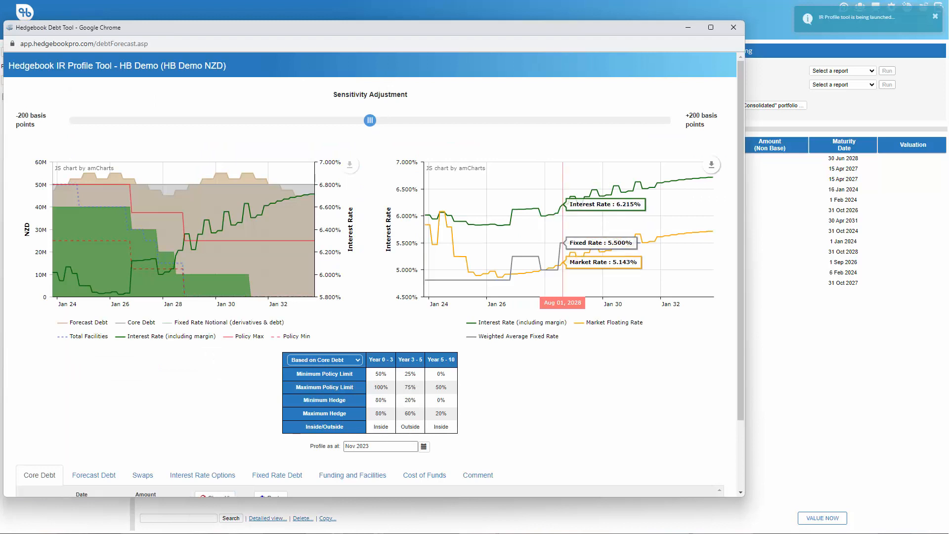
Maximize the Hedgebook Debt Tool popup window to fill the screen
mouse_move(370, 120)
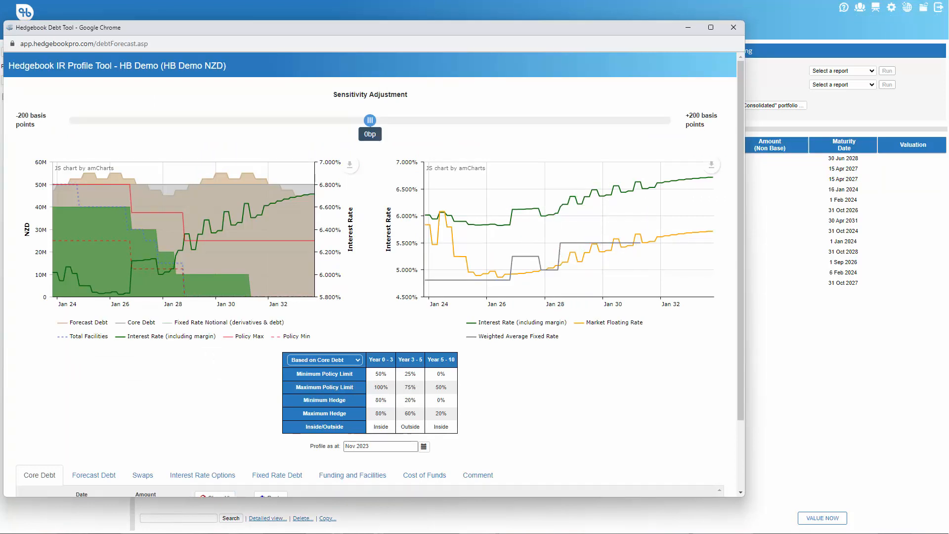
left_click(710, 27)
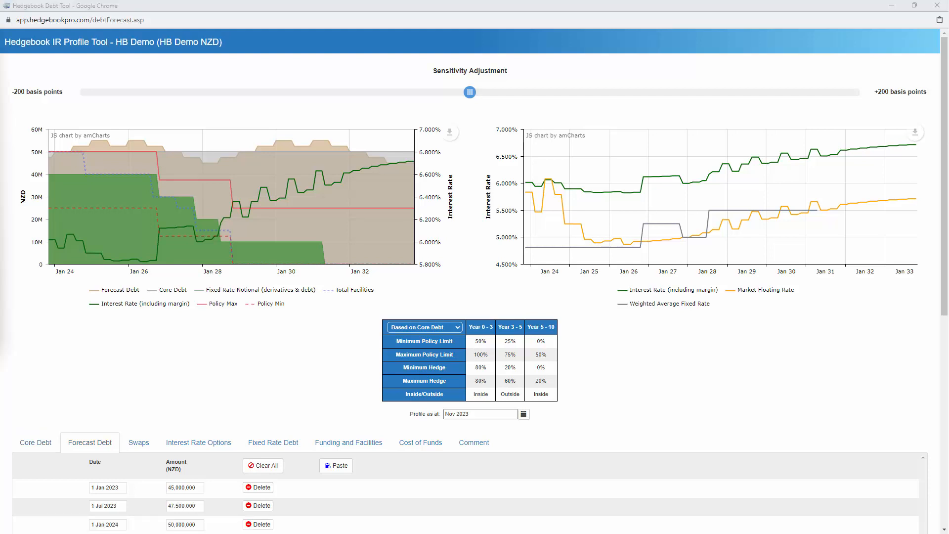
Hide Fixed Rate Notional, Total Facilities, Policy Min, Policy Max and Interest Rate from the left chart
left_click(218, 292)
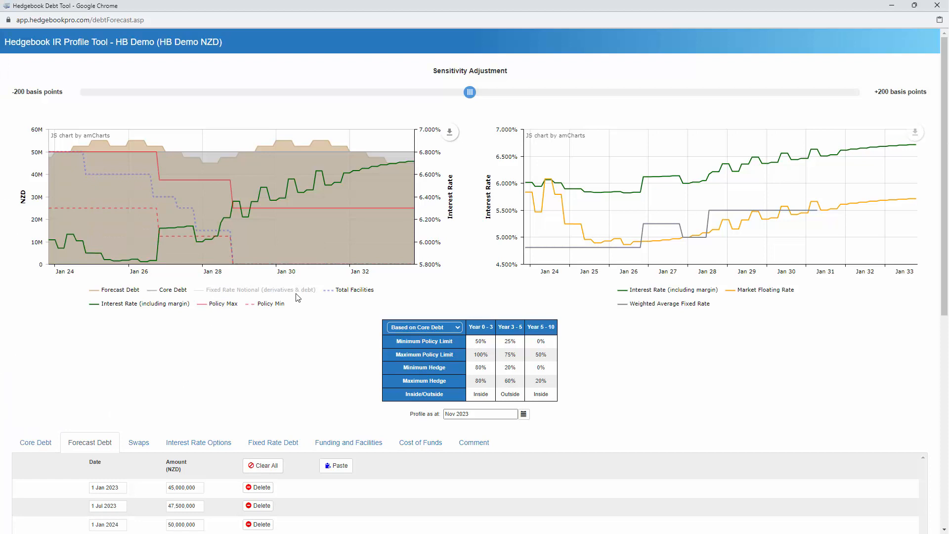
left_click(341, 291)
left_click(263, 303)
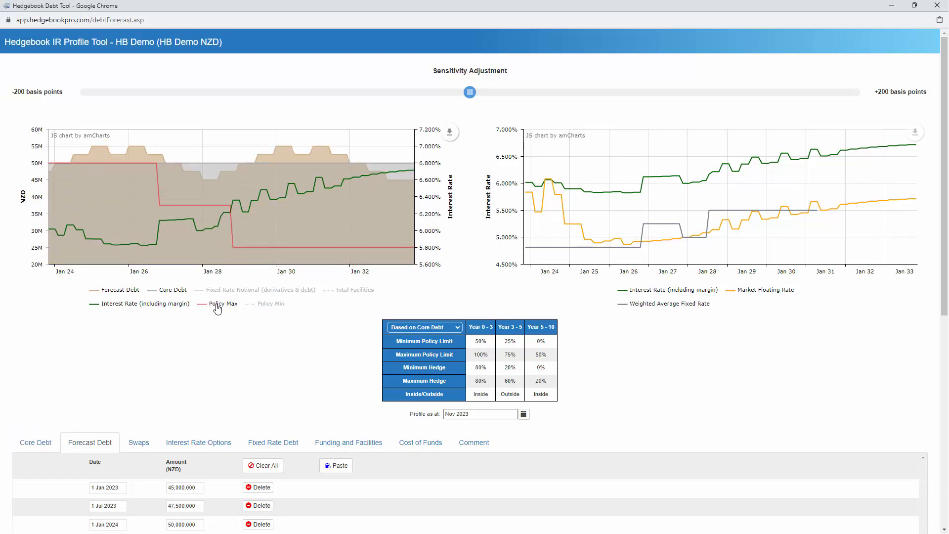
left_click(218, 304)
left_click(112, 305)
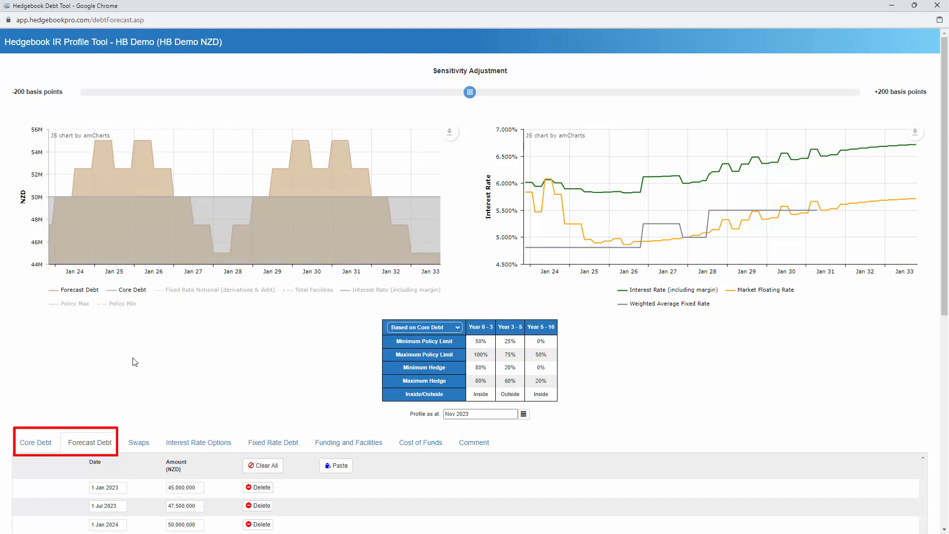
Show the Core Debt data and list the Forecast Debt entries through 1 Jul 2029
scroll(148, 366, "down", 4)
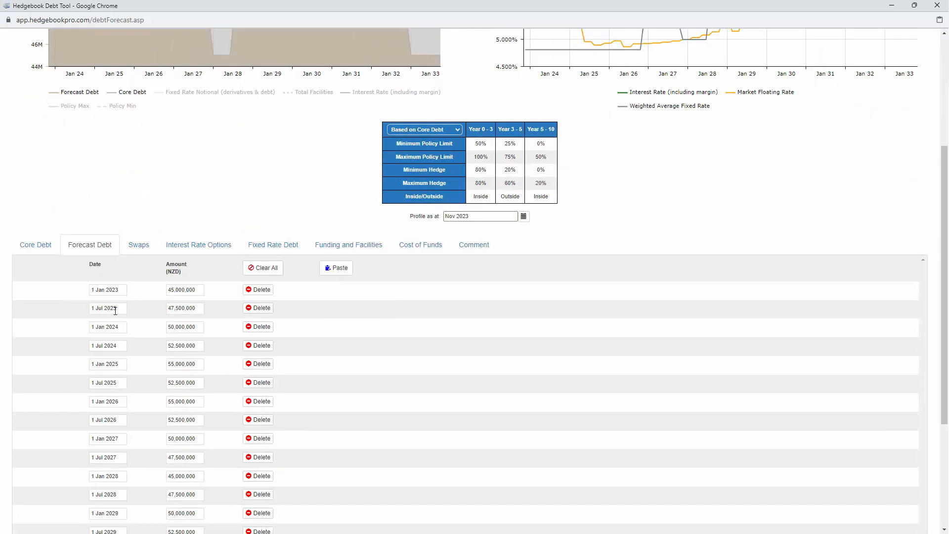
left_click(35, 245)
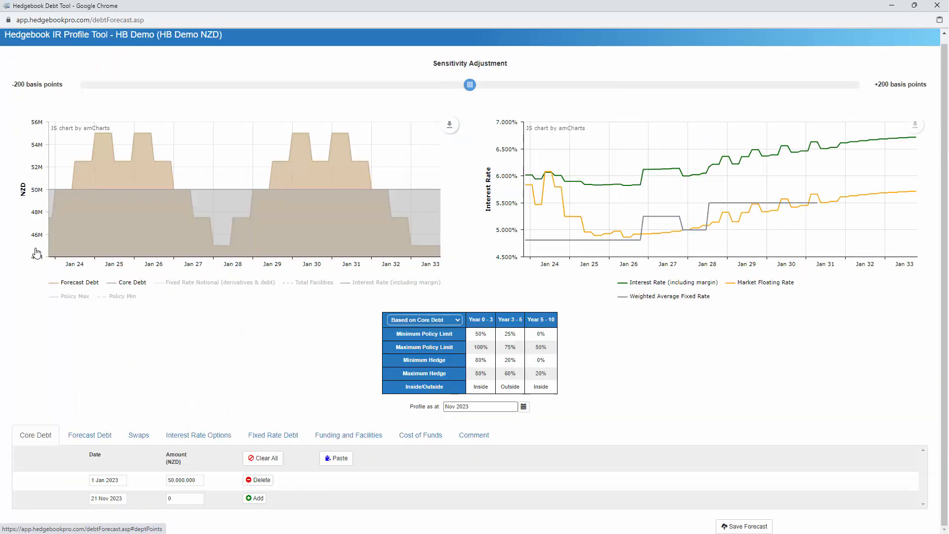
left_click(75, 438)
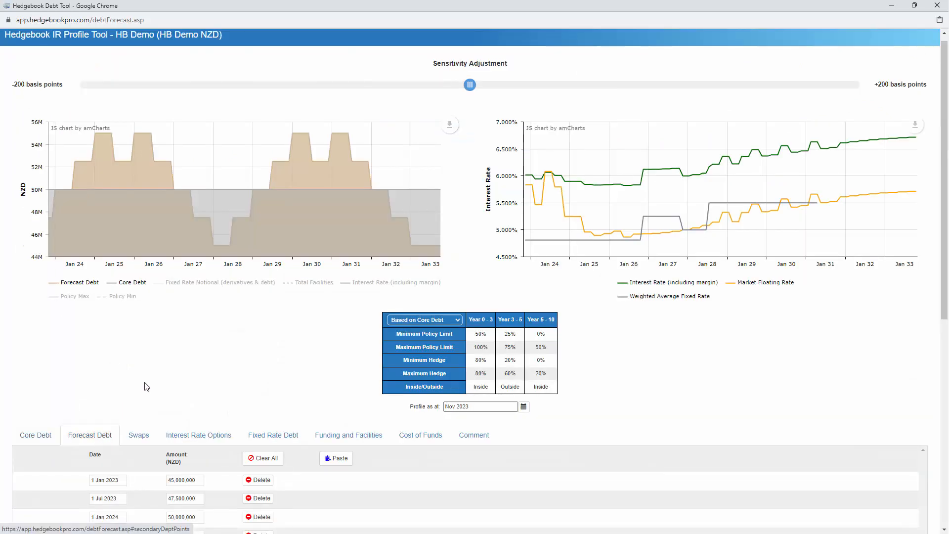
scroll(169, 372, "down", 3)
scroll(169, 372, "down", 1)
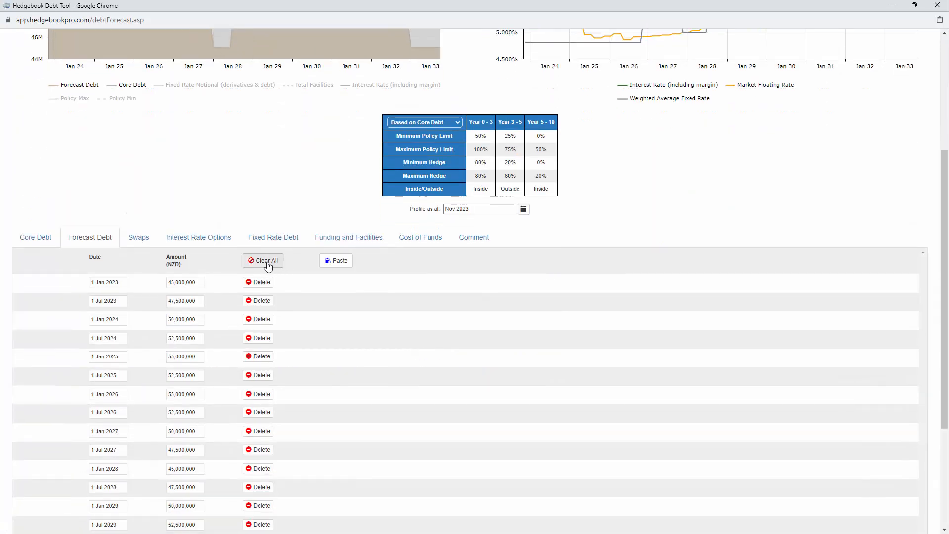
Clear all Forecast Debt entries, then switch to the Excel sheet with the copied debt schedule
left_click(265, 313)
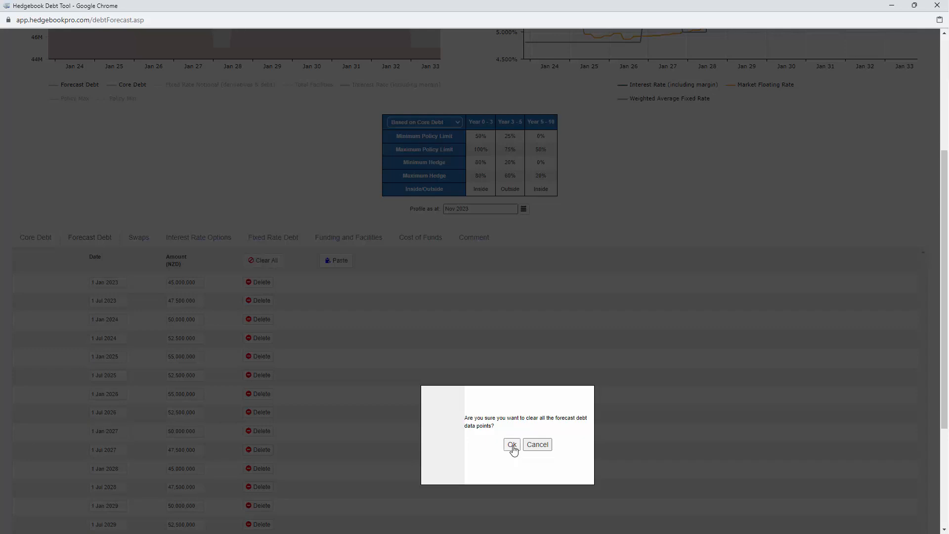
left_click(512, 445)
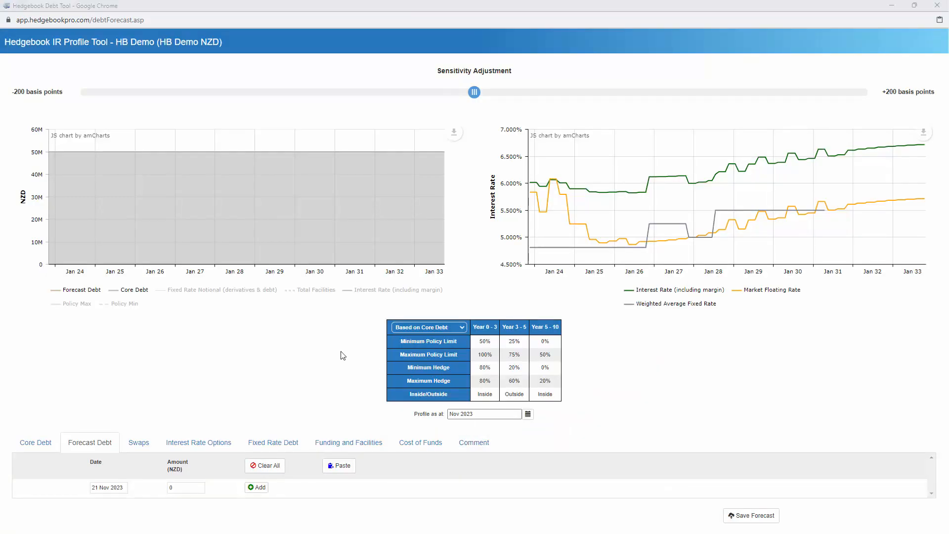
key("alt+Tab")
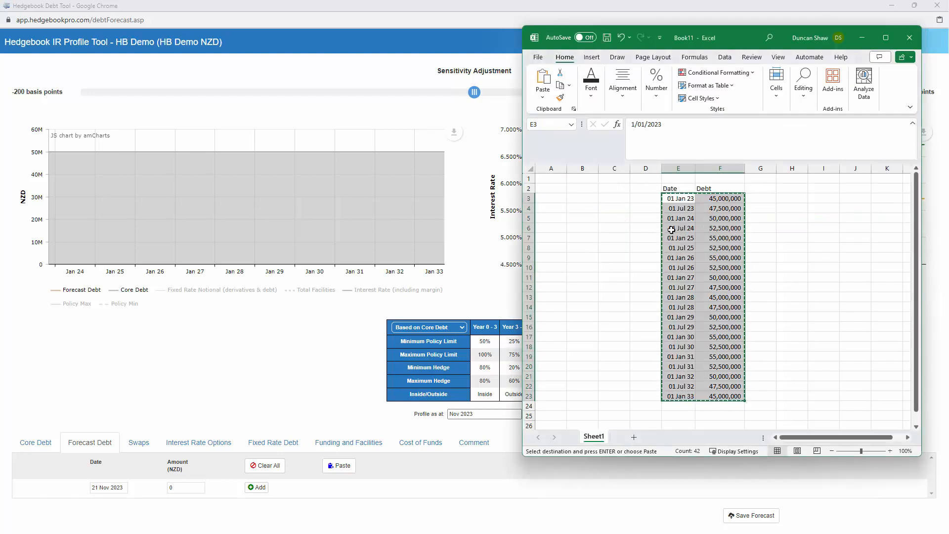
Paste the copied Excel dates and amounts into Forecast Debt, starting 45,000,000 on 1 Jan 2023
left_click(236, 352)
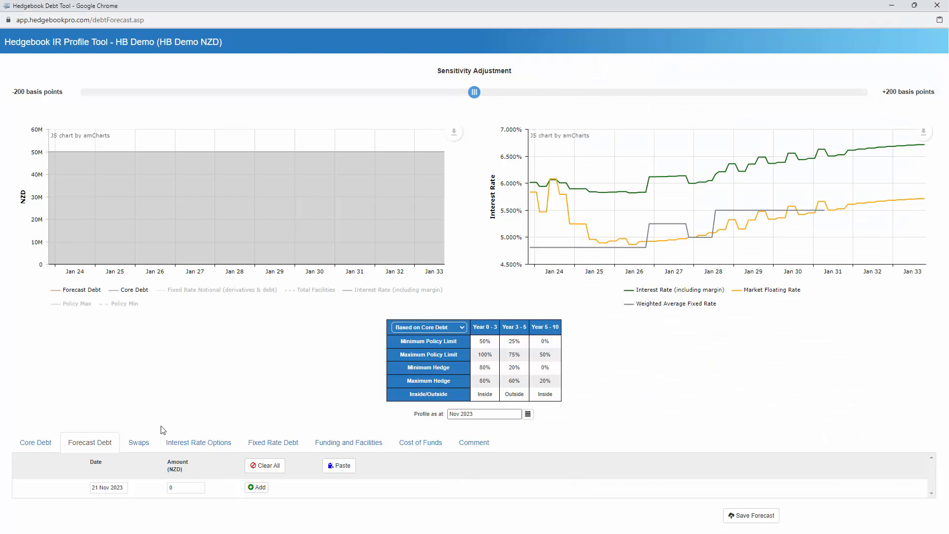
left_click(330, 465)
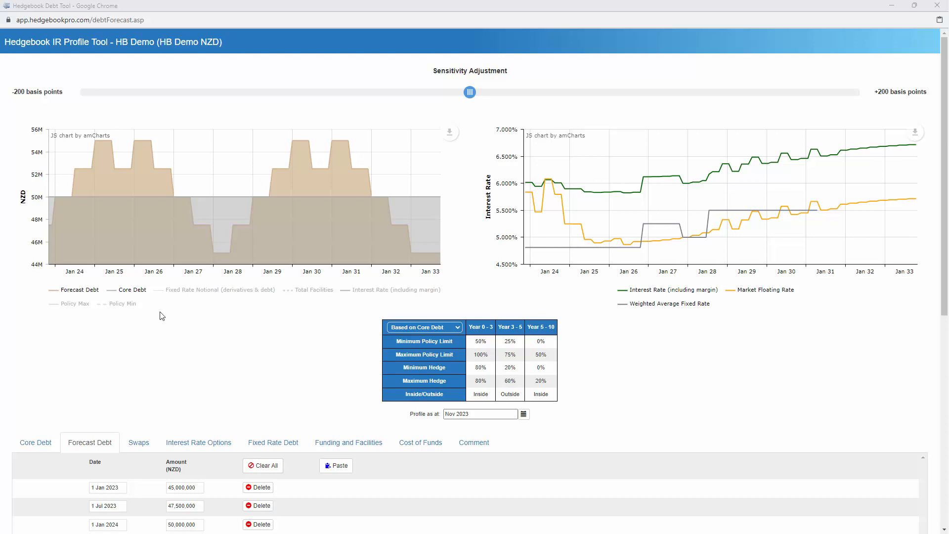
Re-show Fixed Rate Notional on the chart and review the Swaps, Interest Rate Options and Fixed Rate Debt lists
left_click(176, 295)
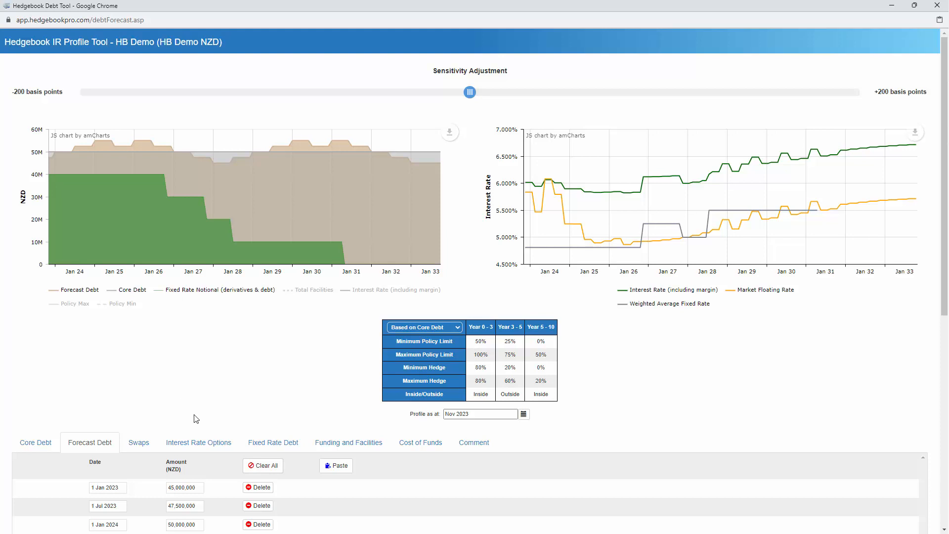
left_click(139, 446)
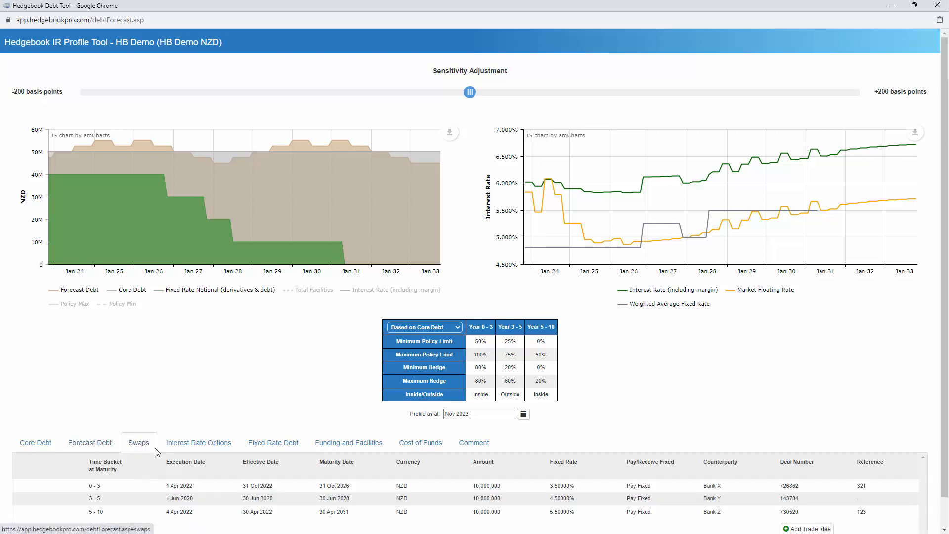
left_click(204, 446)
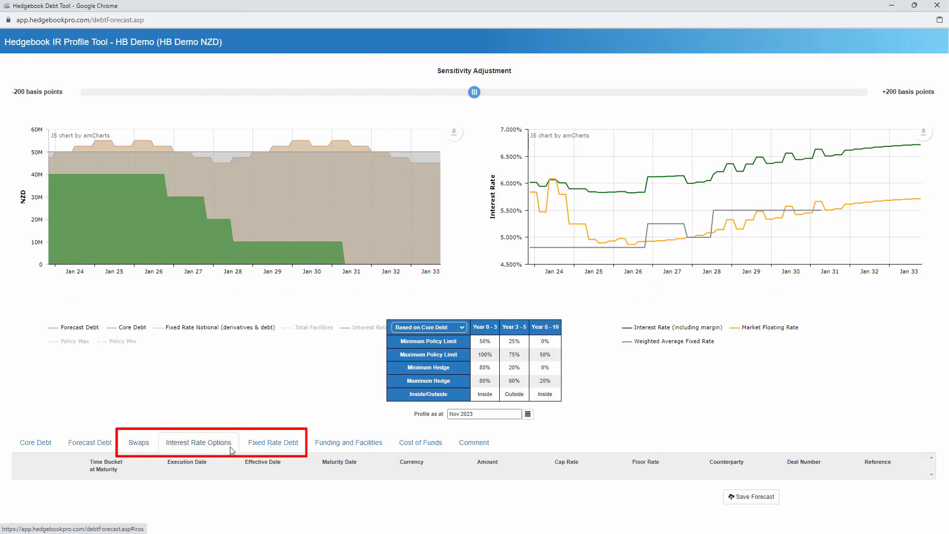
left_click(272, 448)
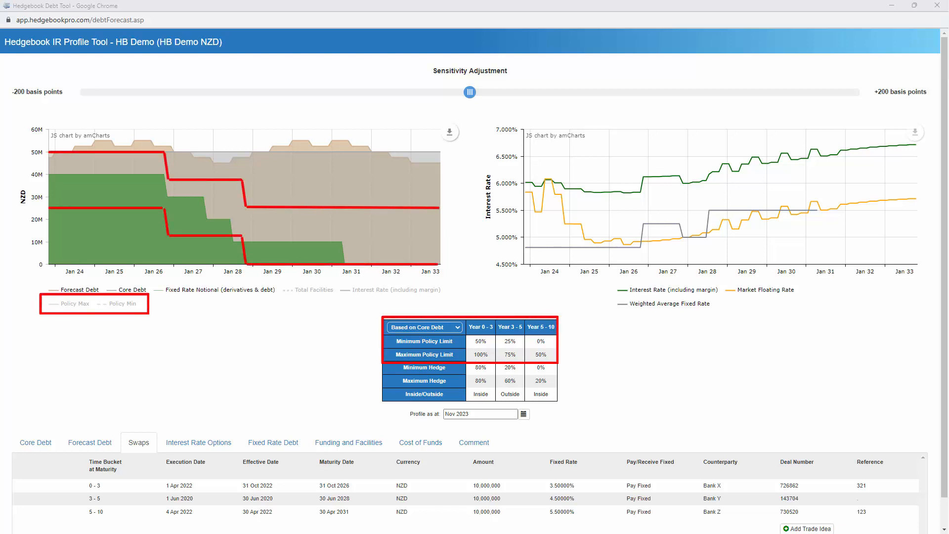
Re-enable the Policy Min and Policy Max lines on the left debt chart
left_click(122, 303)
left_click(75, 304)
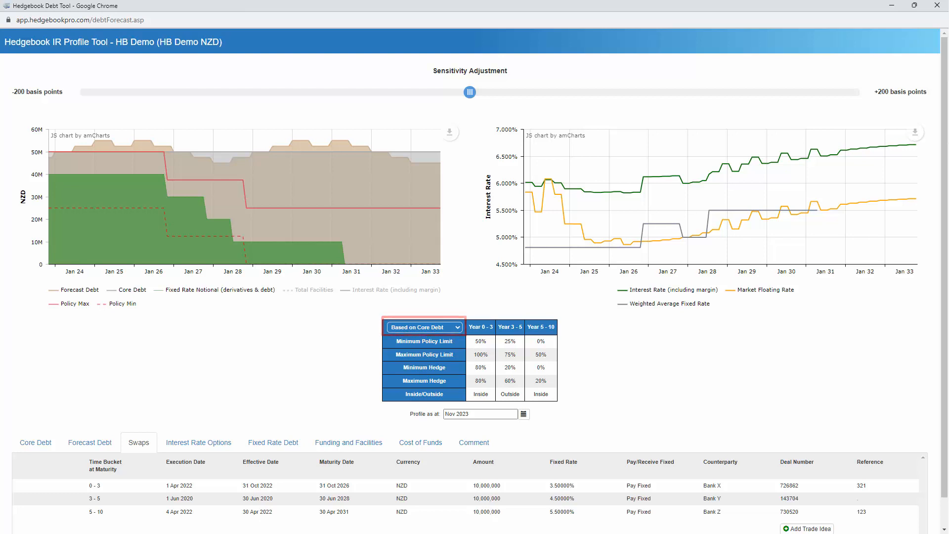
left_click(424, 327)
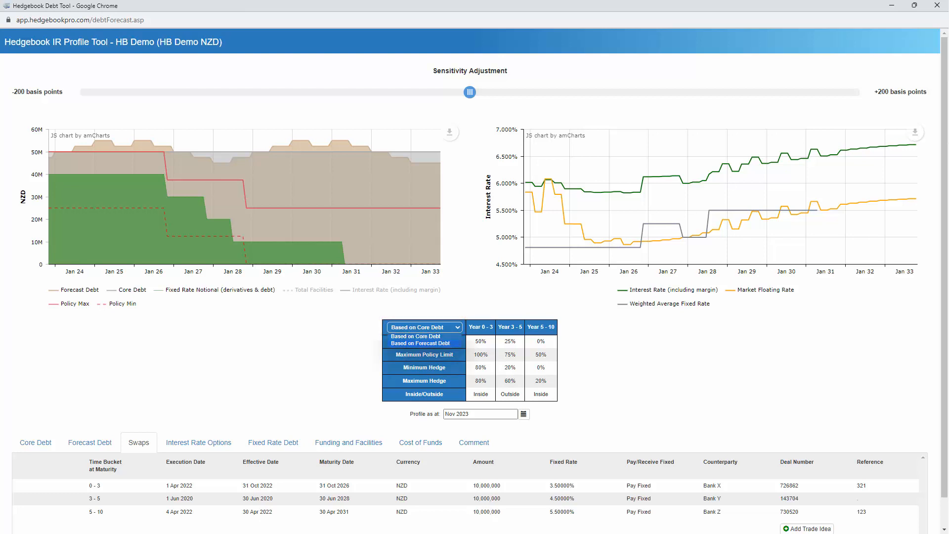
left_click(420, 343)
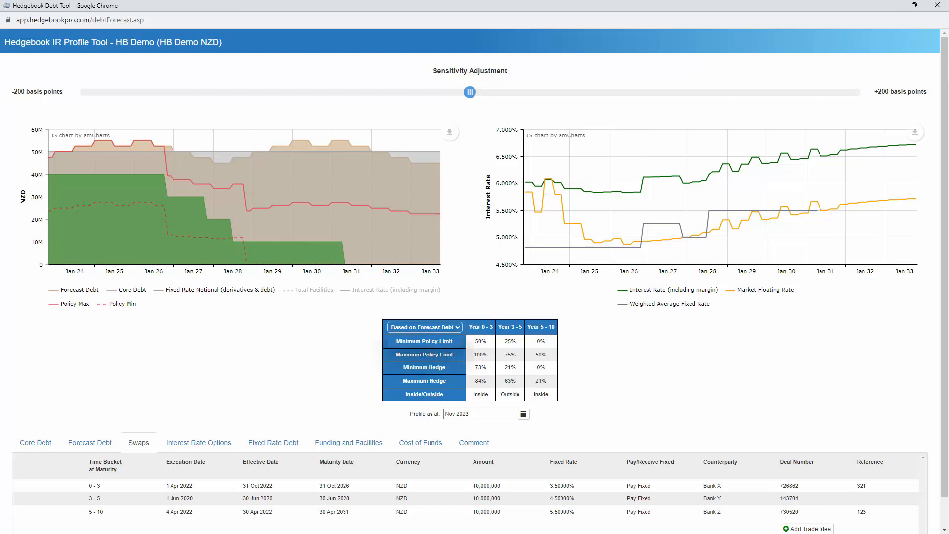
left_click(424, 327)
left_click(418, 337)
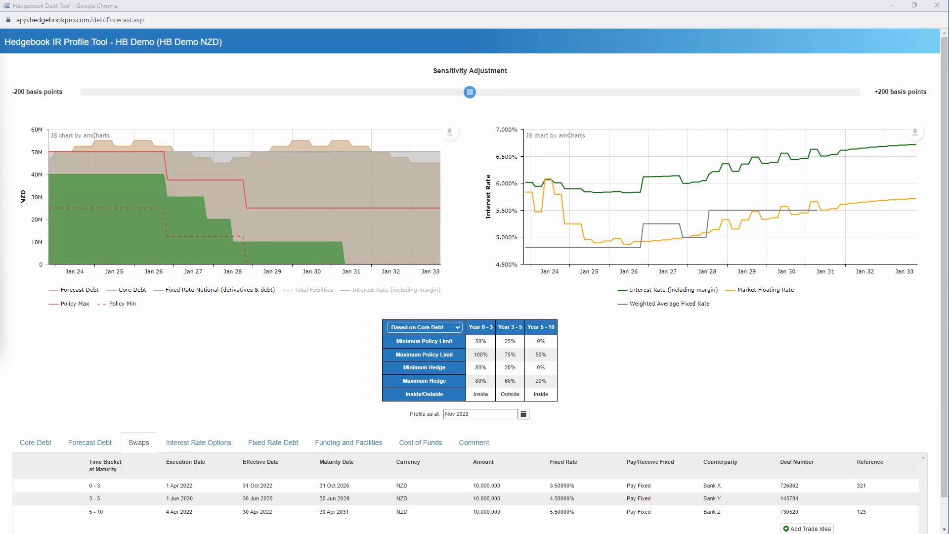
Display the Cost of Funds table for Years 1–10, Year 1 at 6.01% excluding, 7.01% including margin
left_click(411, 445)
scroll(413, 442, "down", 3)
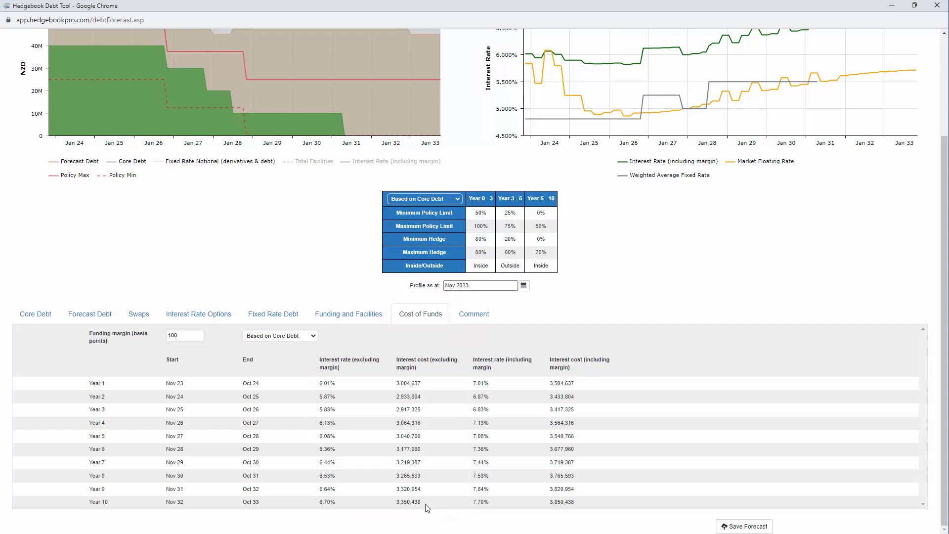
Compare cost of funds Based on Forecast Debt, then set it back to Based on Core Debt
left_click(309, 336)
left_click(289, 351)
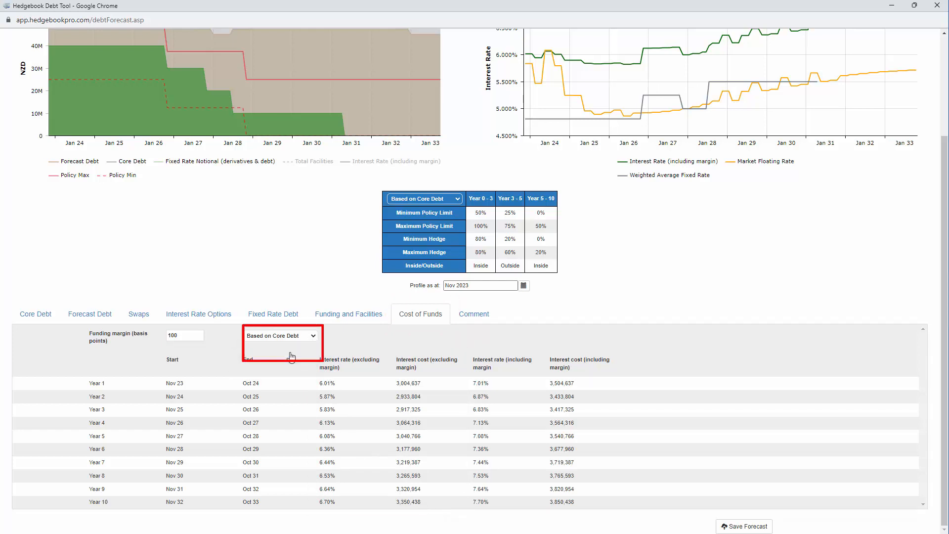
left_click(310, 337)
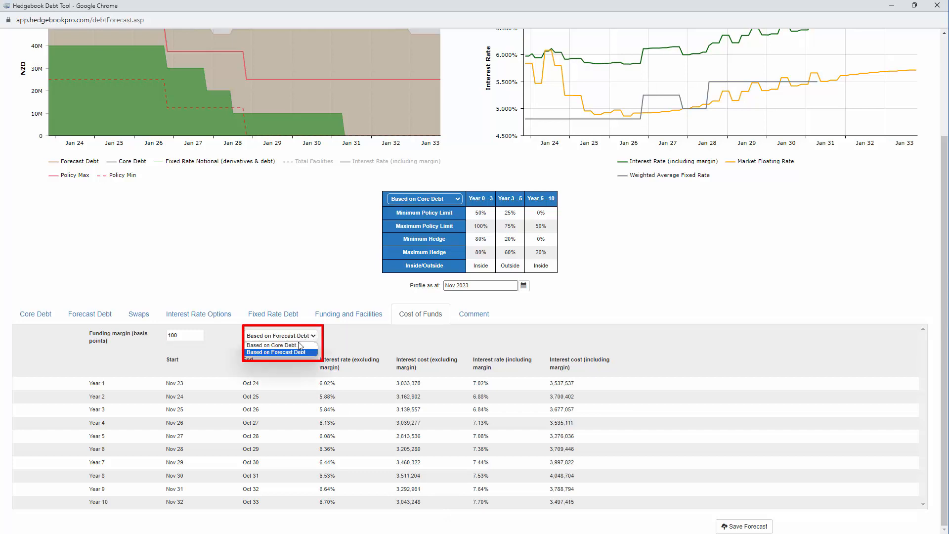
left_click(294, 344)
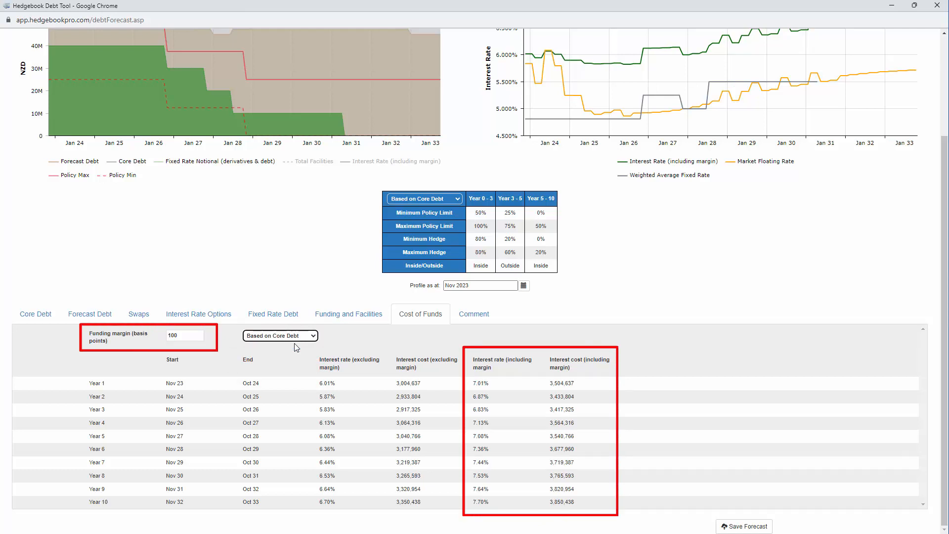
scroll(295, 343, "up", 3)
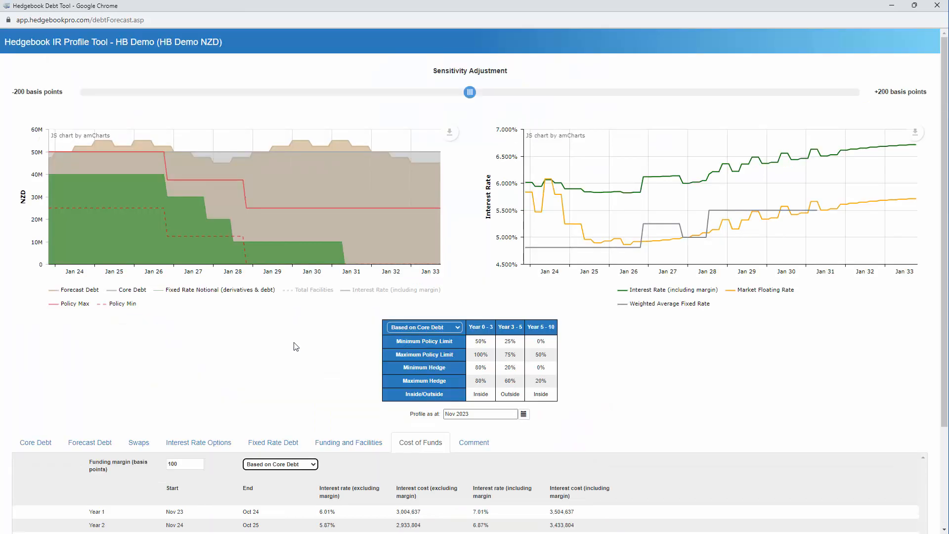
Overlay Interest Rate (including margin) on the debt chart, then return to the three-swap list
left_click(358, 292)
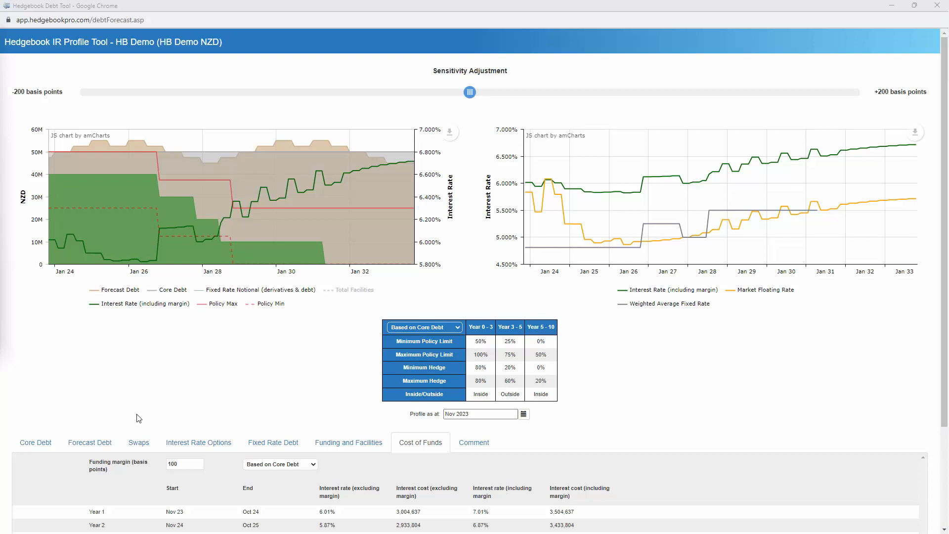
left_click(138, 441)
Add a new swap trade idea row with maturity date 1 Nov 2028
scroll(469, 457, "down", 1)
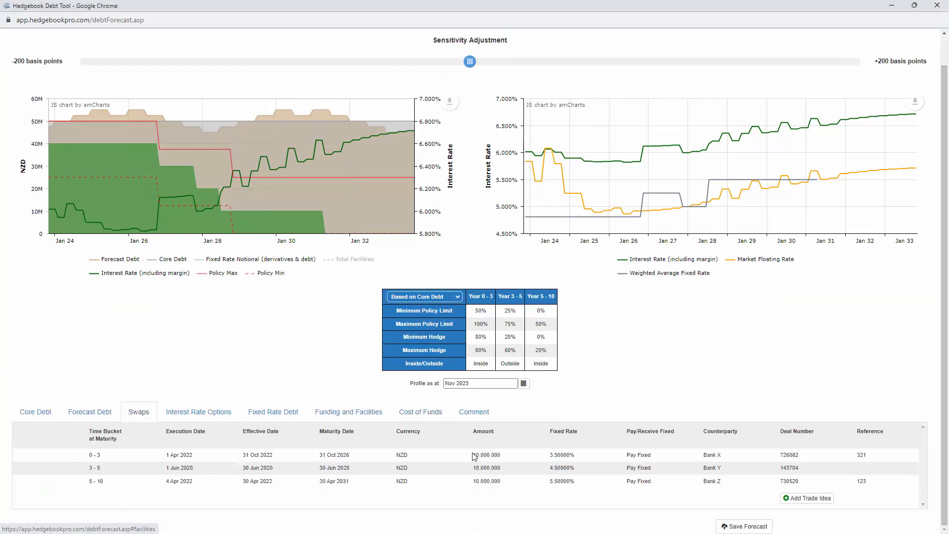
left_click(800, 498)
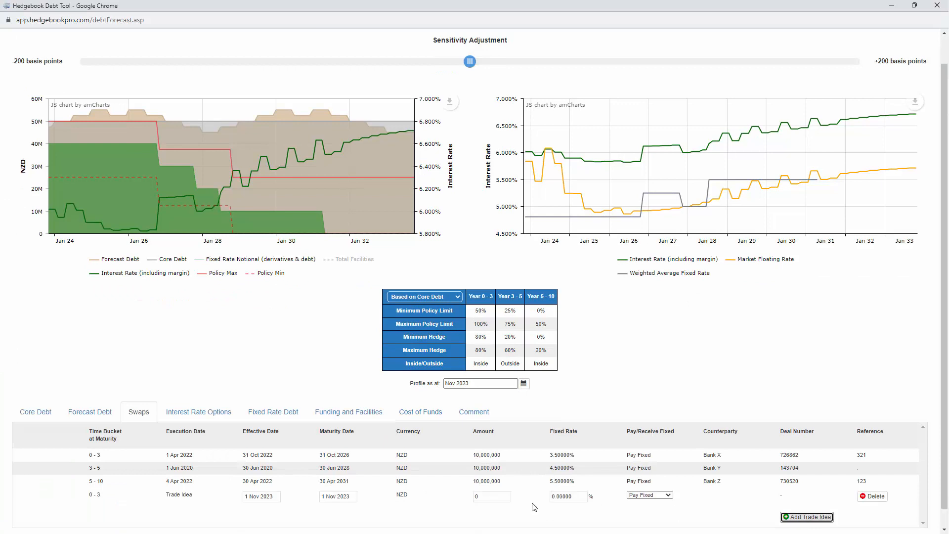
scroll(377, 511, "down", 1)
left_click(336, 478)
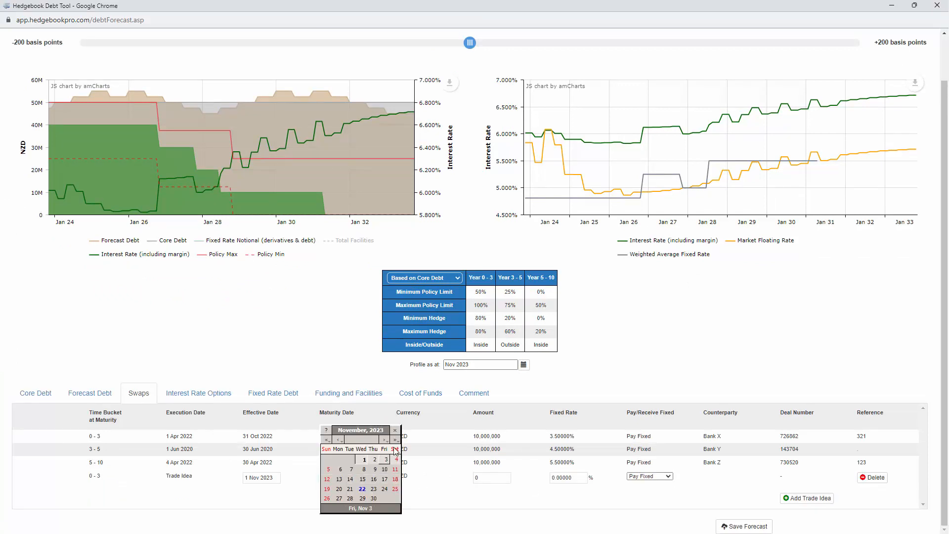
left_click(396, 440)
left_click(396, 440)
left_click(395, 440)
left_click(395, 441)
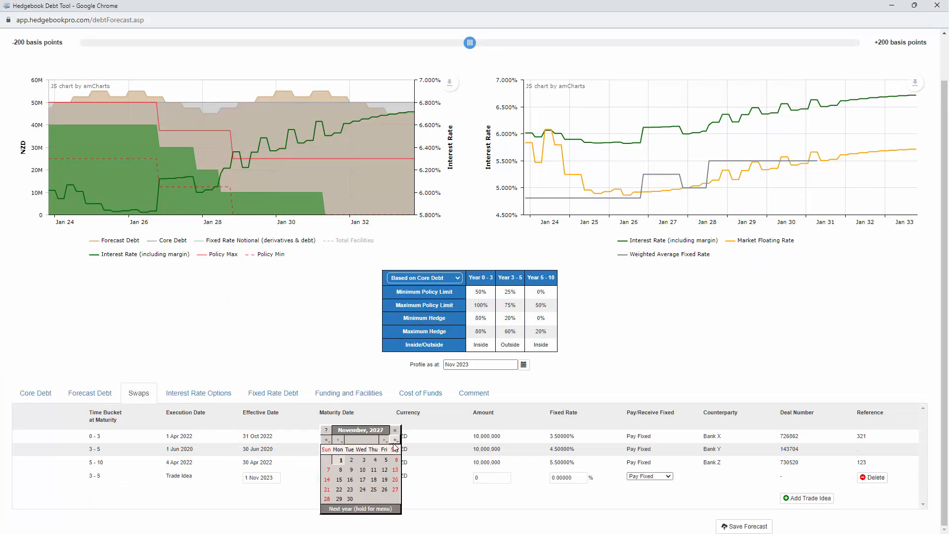
left_click(395, 441)
left_click(365, 460)
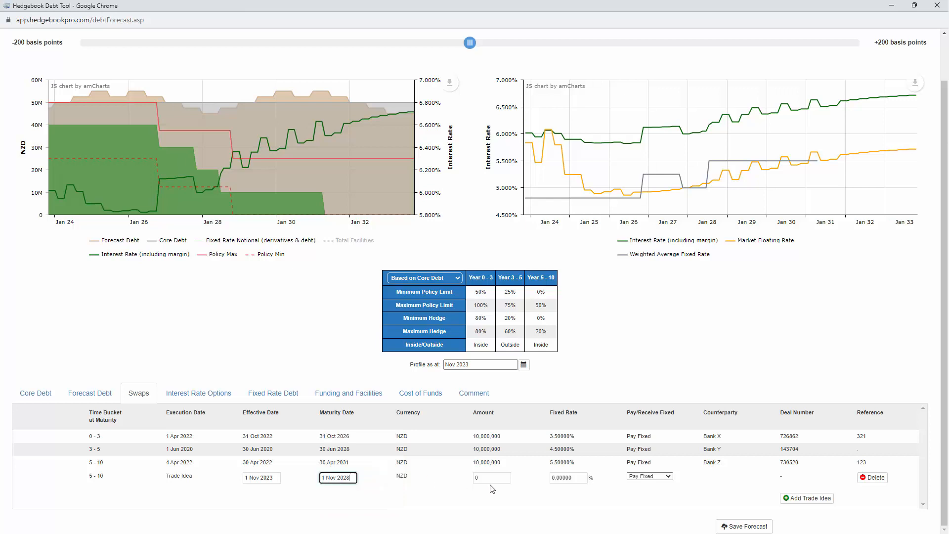
Enter a 5,000,000 NZD amount and a 5% fixed rate for the trade idea
key("Tab")
type("5,0")
type("00")
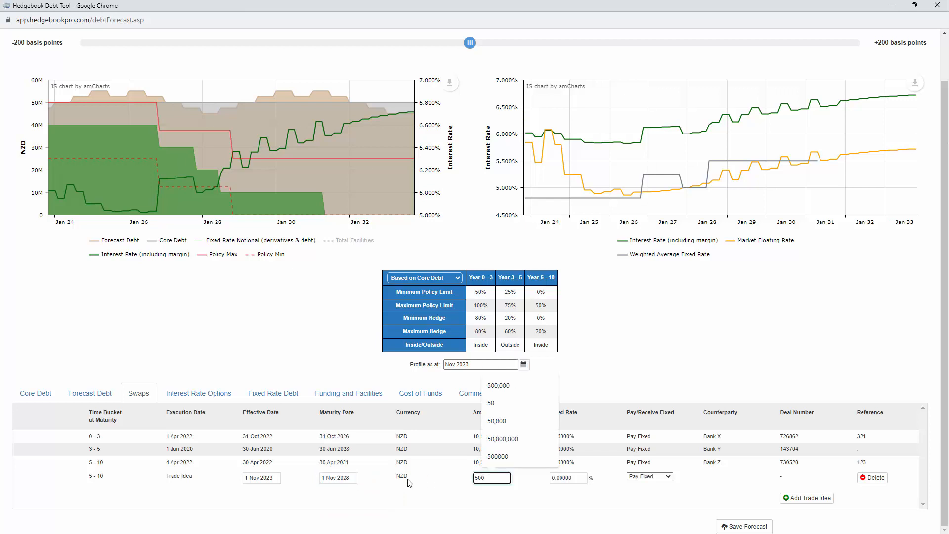
type(",000")
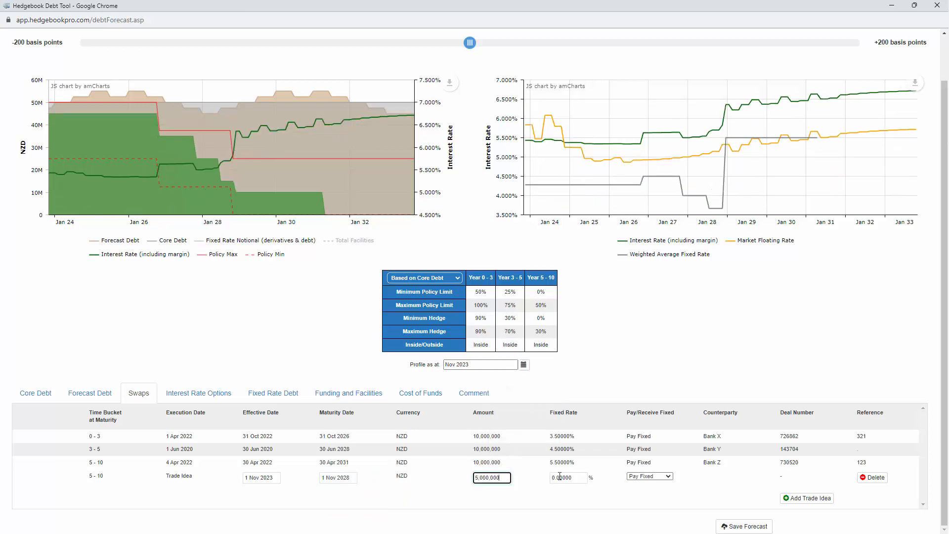
key("Tab")
type("5")
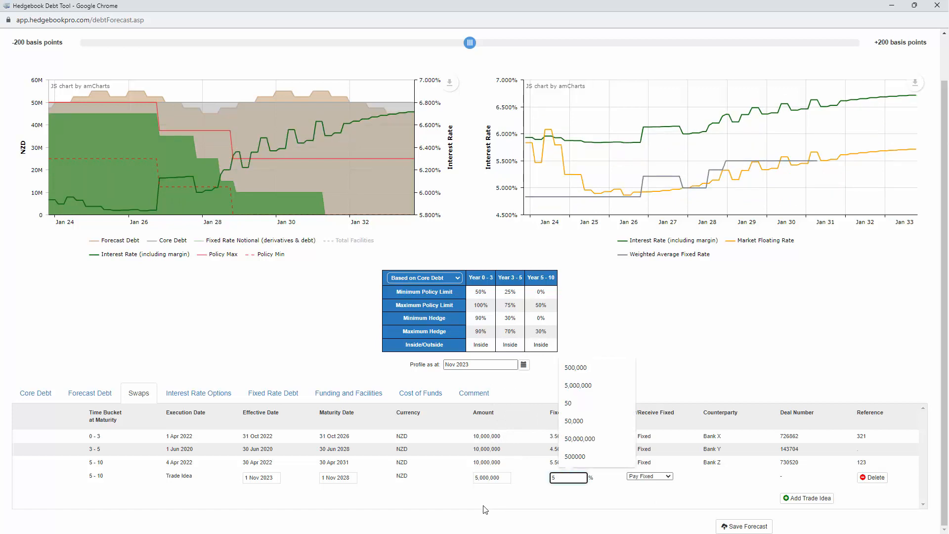
key("Tab")
scroll(259, 331, "up", 1)
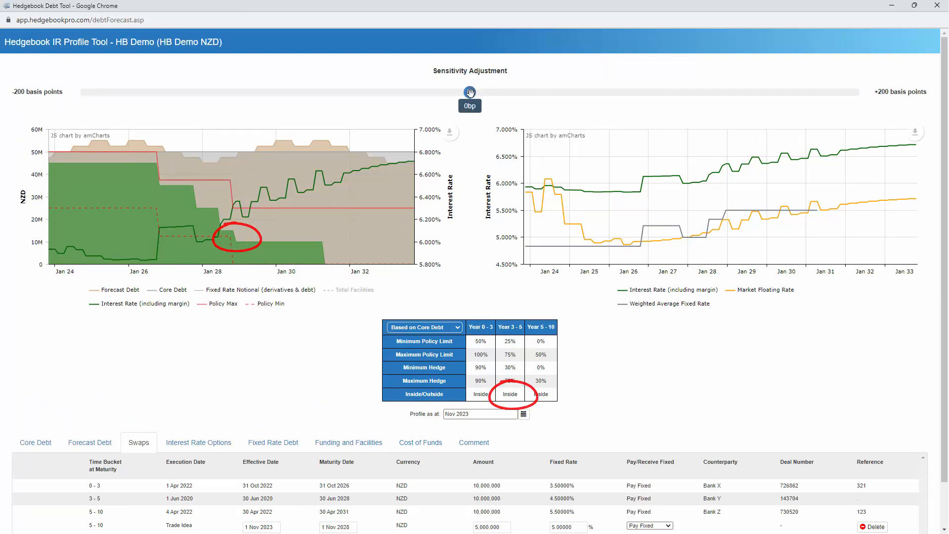
Move the Sensitivity Adjustment slider up to roughly +27 bp
left_click_drag(470, 92, 565, 90)
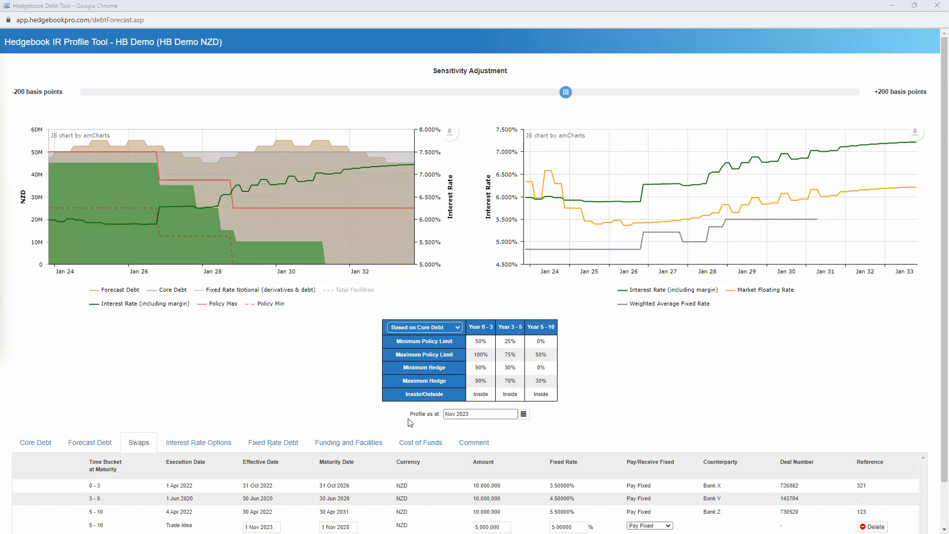
left_click(525, 417)
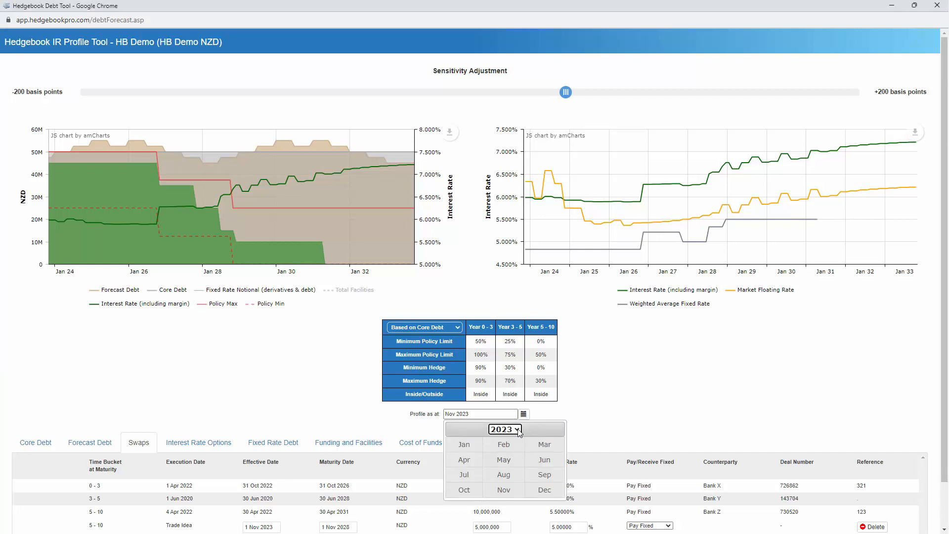
Leave the profile date at Nov 2023 and close the month picker
left_click(517, 429)
left_click(518, 429)
left_click(592, 408)
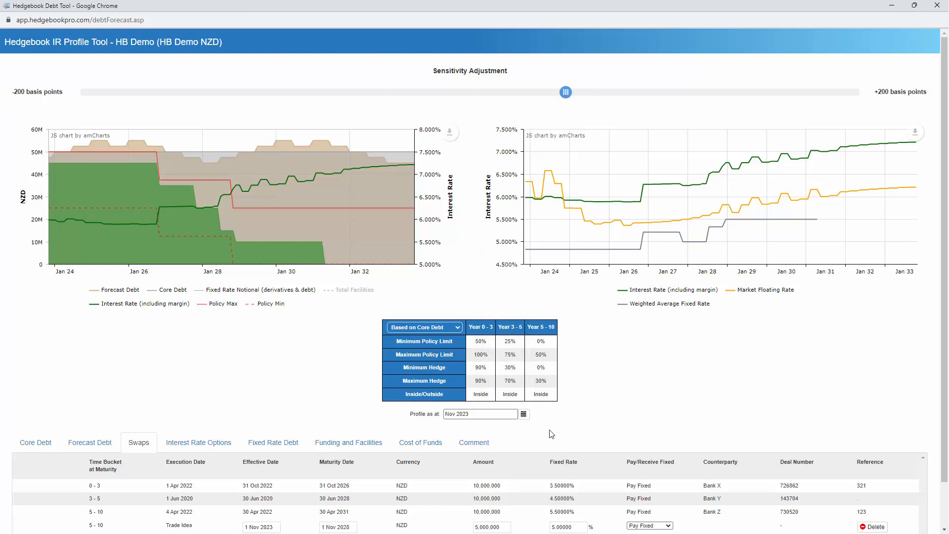
Display the empty Comment panel below the charts
left_click(483, 448)
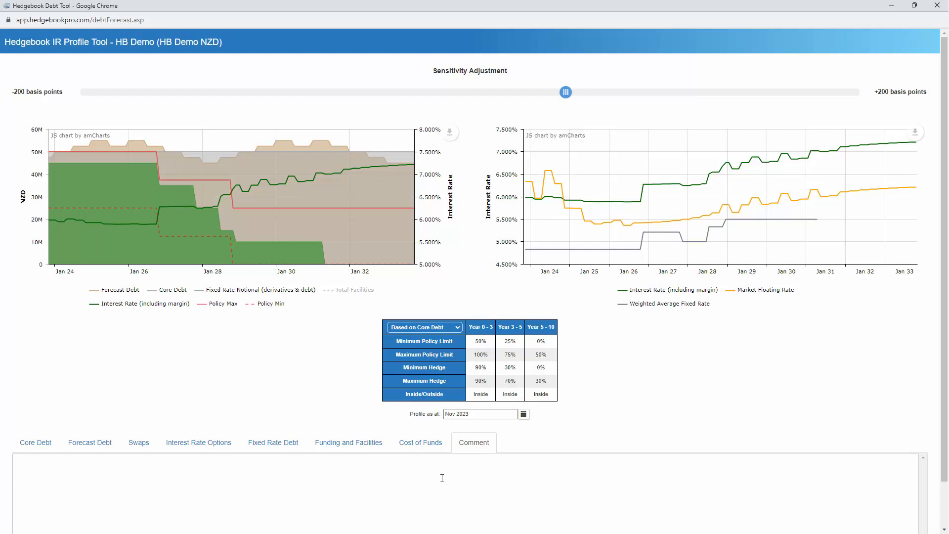
scroll(662, 391, "down", 1)
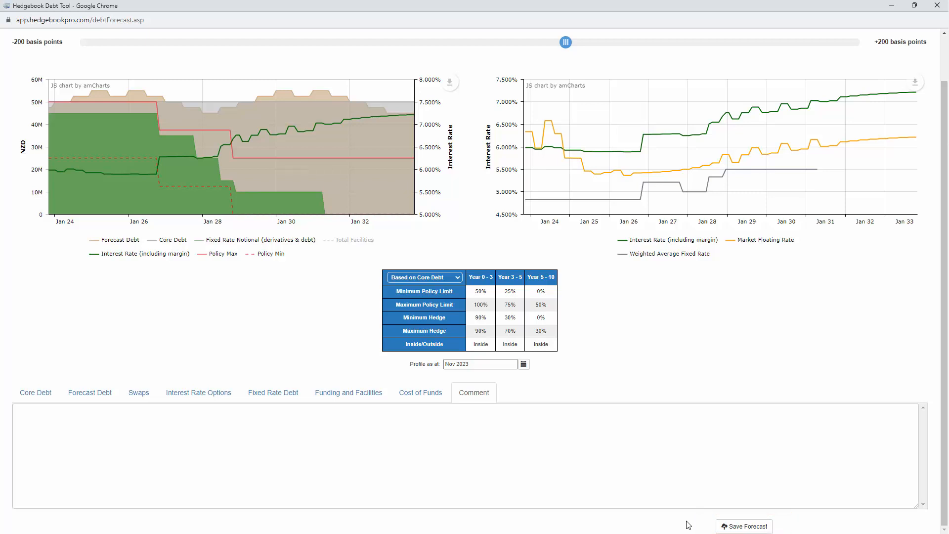
scroll(672, 499, "up", 2)
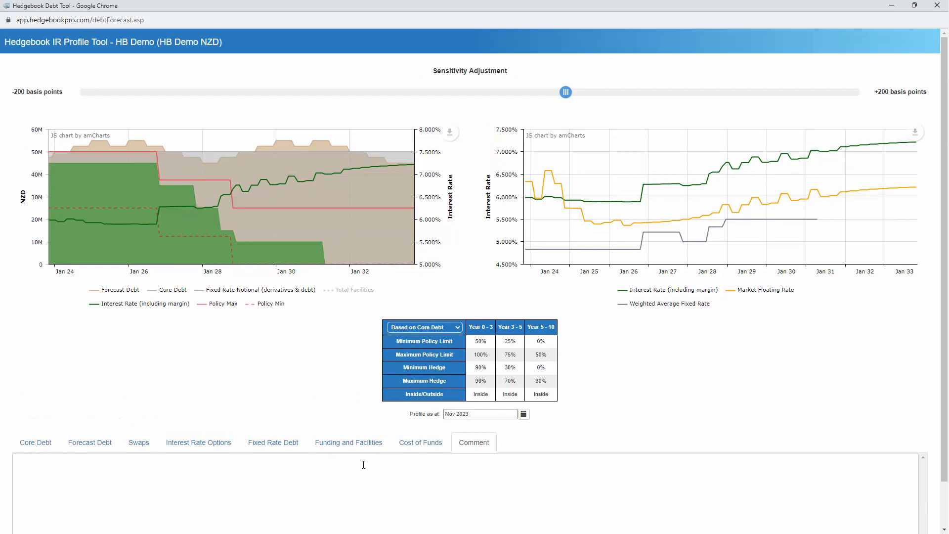
Display the Funding and Facilities table and review its maturity profile, share and utilisation charts
left_click(349, 446)
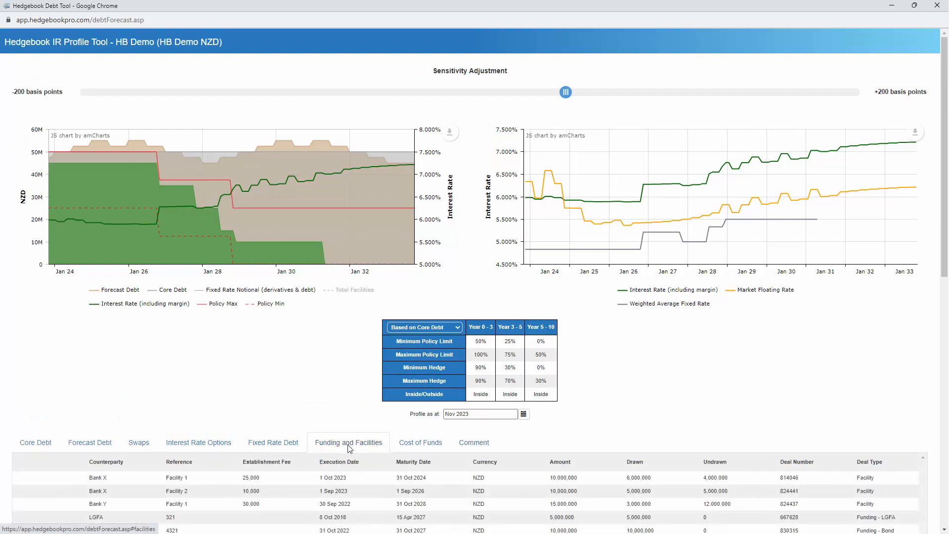
scroll(349, 447, "down", 7)
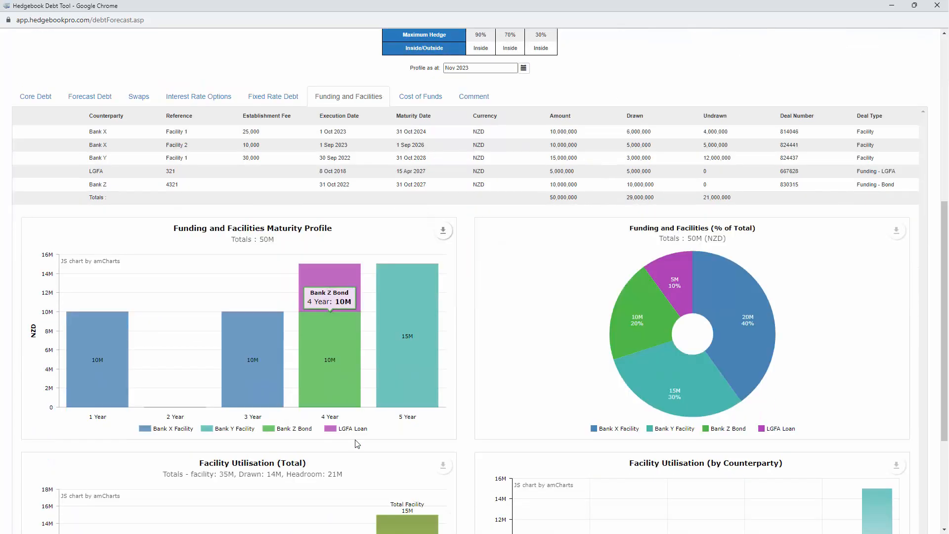
scroll(357, 443, "down", 1)
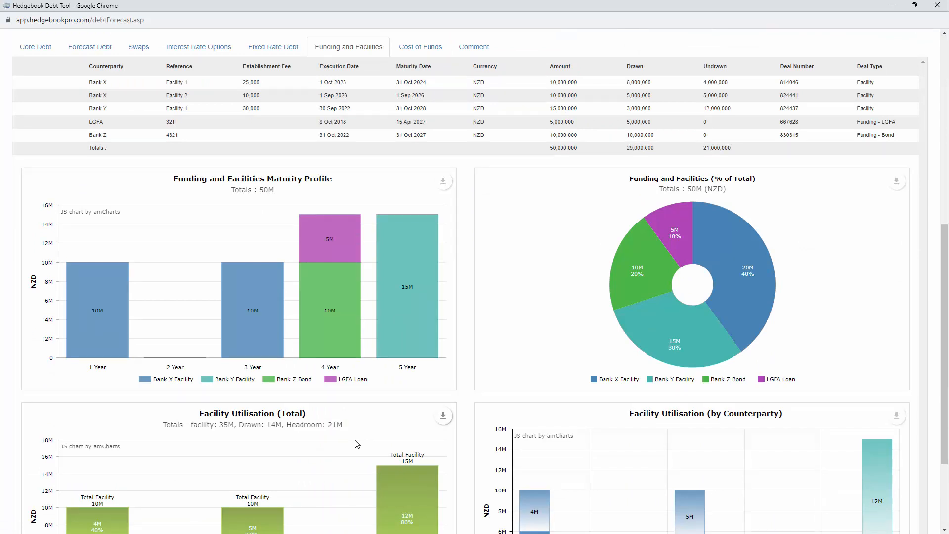
scroll(357, 443, "up", 8)
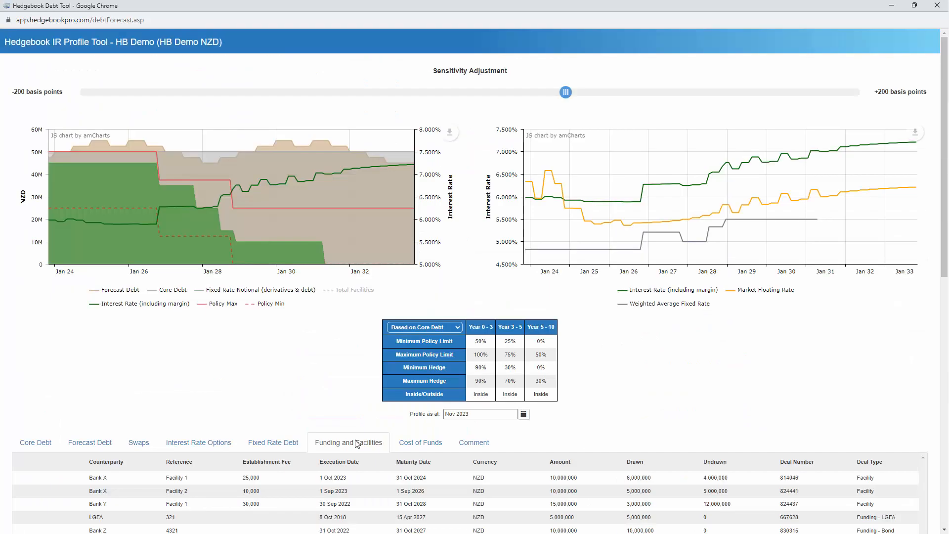